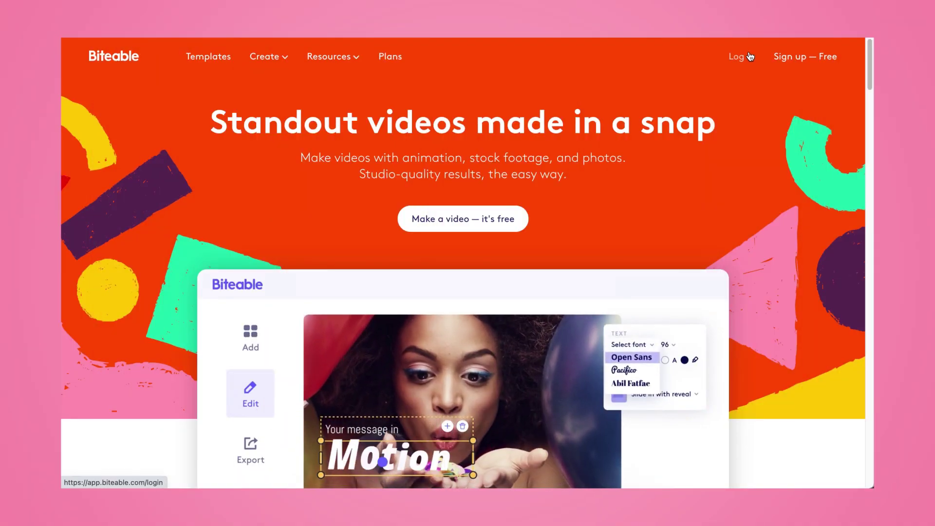
Step: Search Biteable templates for 'recipe' and browse the results for the Pinterest Recipe template
click(750, 57)
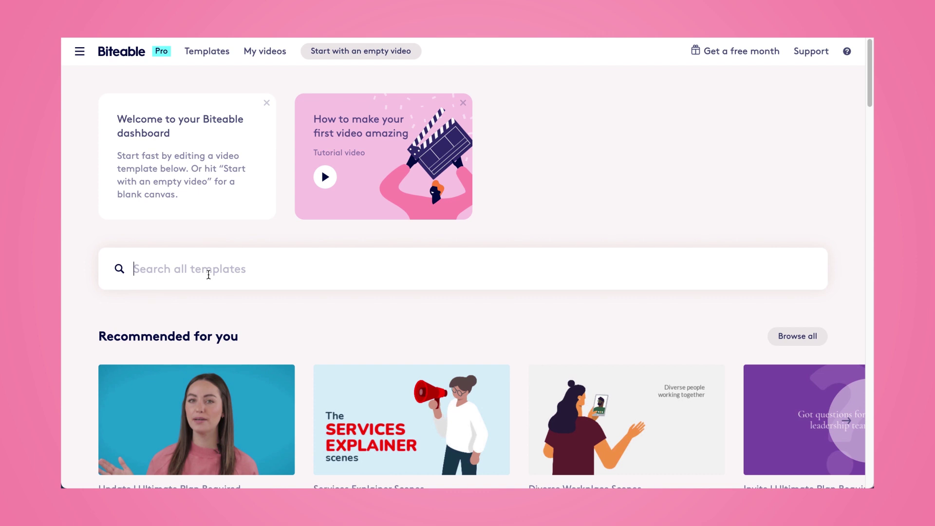
text(recipe)
key(Return)
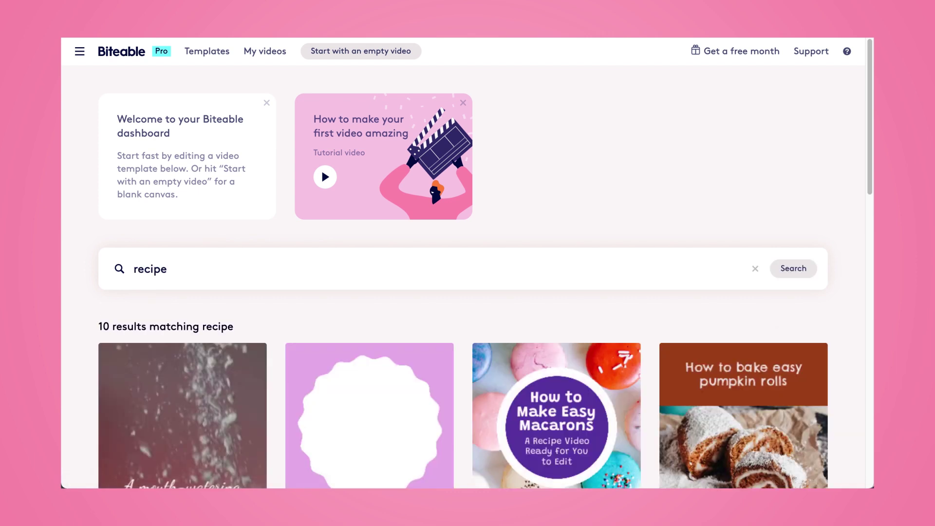
scroll(92, 324, down, 4)
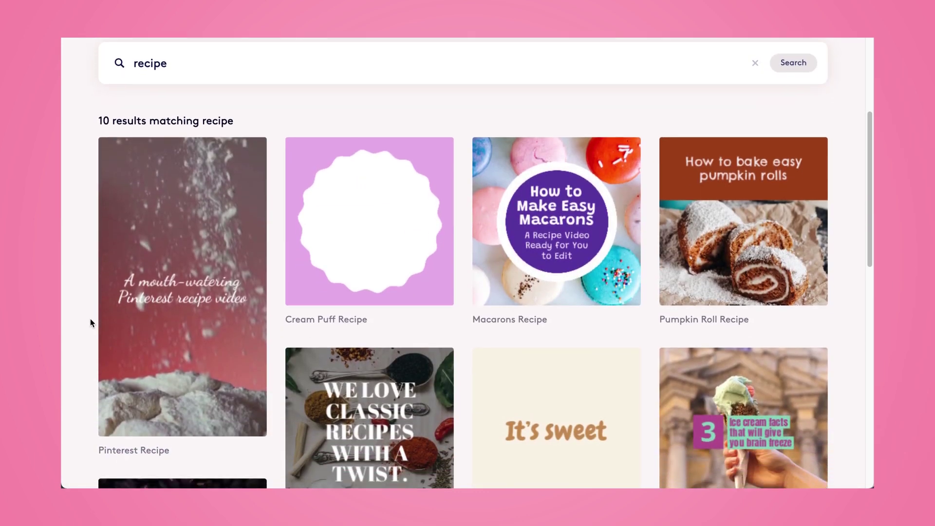
scroll(91, 322, up, 1)
scroll(90, 320, down, 4)
scroll(90, 320, down, 2)
scroll(90, 320, down, 2)
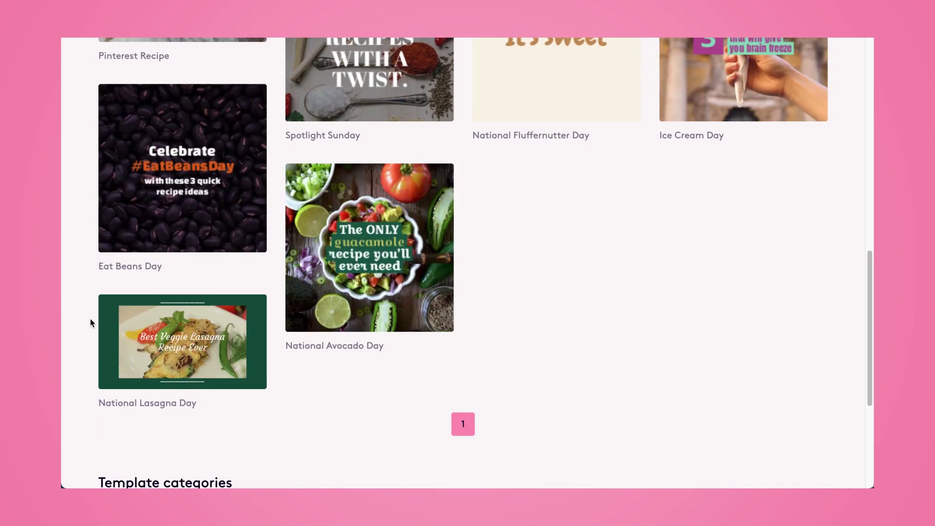
scroll(90, 319, up, 2)
scroll(90, 322, up, 3)
scroll(90, 322, up, 2)
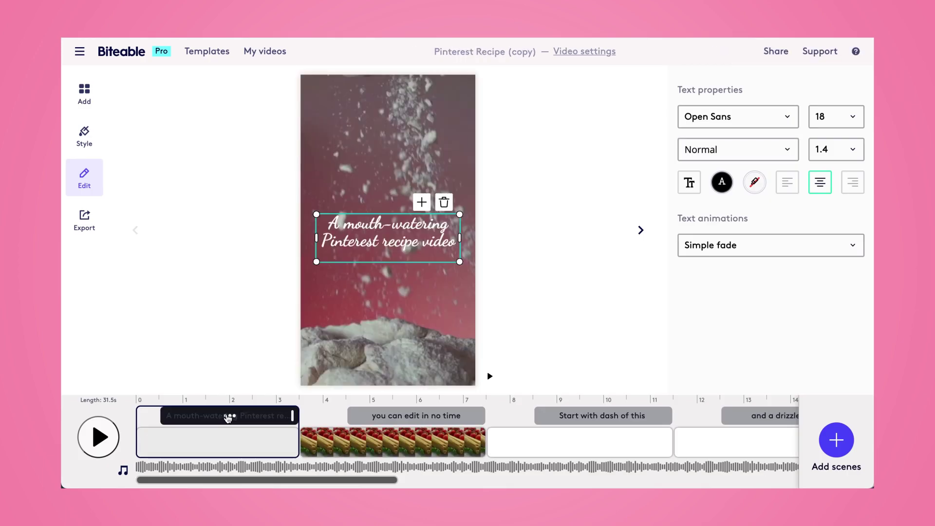
Step: Change the opening title to 'A mouth-watering YouTube recipe video'
click(357, 242)
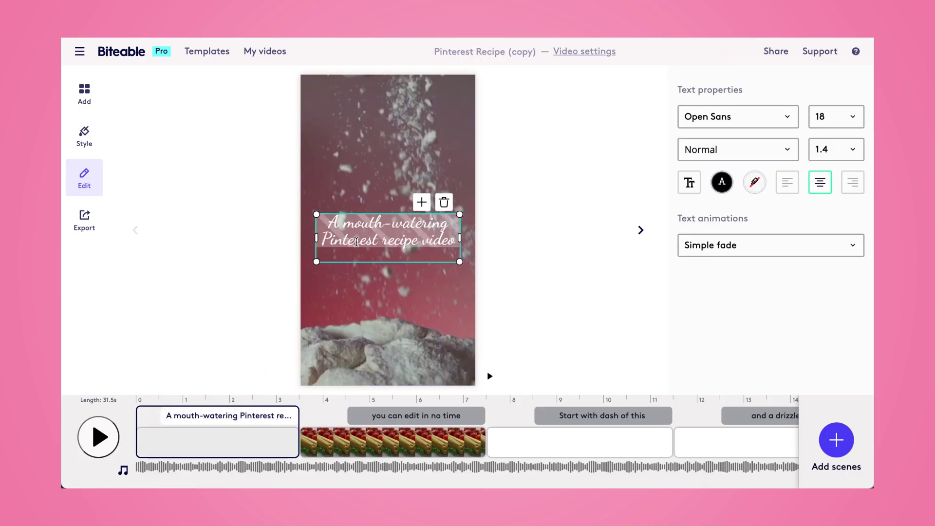
text(You)
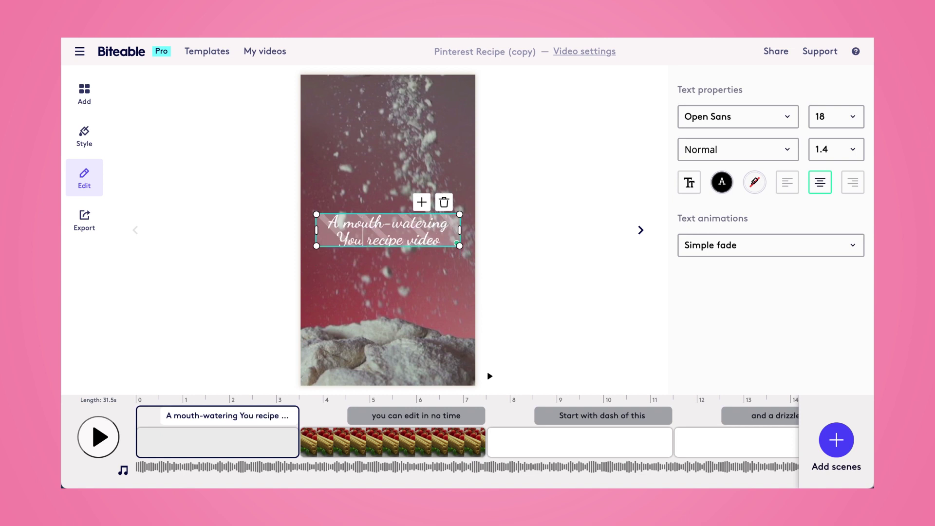
text(Tube)
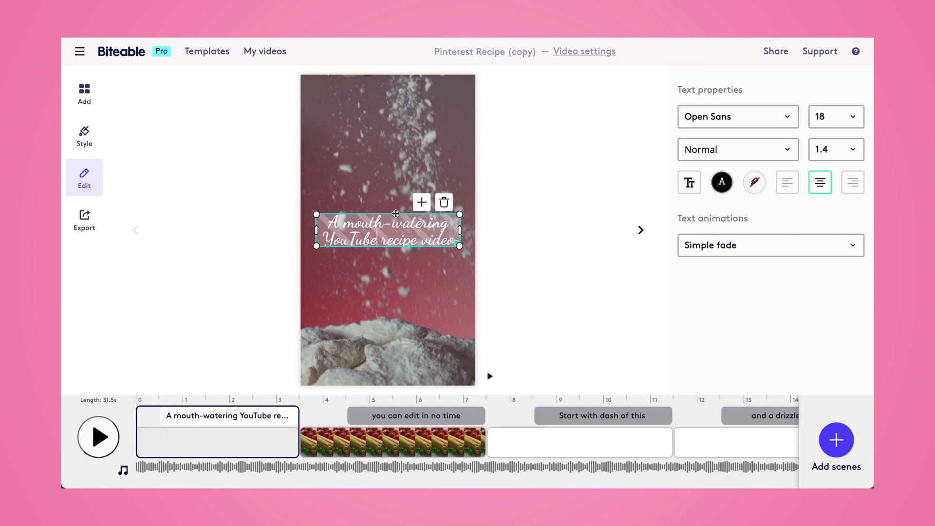
click(395, 214)
Step: Set the title font to Montserrat and open the background footage replacement library
click(789, 119)
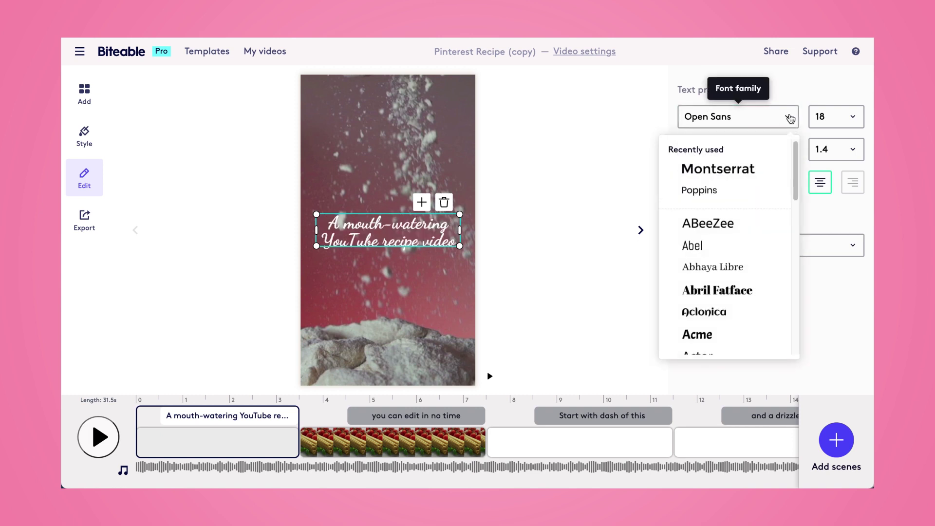
click(754, 167)
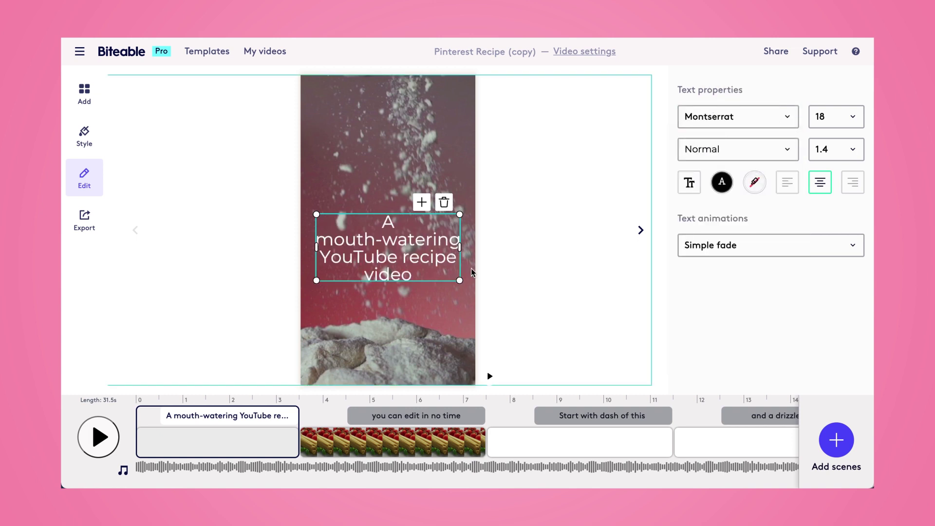
click(397, 152)
click(744, 127)
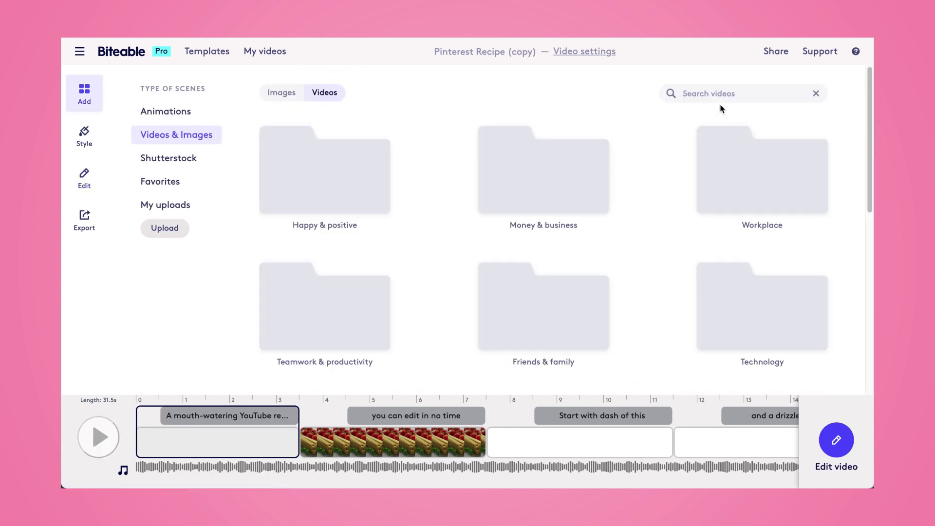
Step: Search stock videos for 'cookies' and use the decorated iced-cookie clip as background
click(722, 94)
text(cookies)
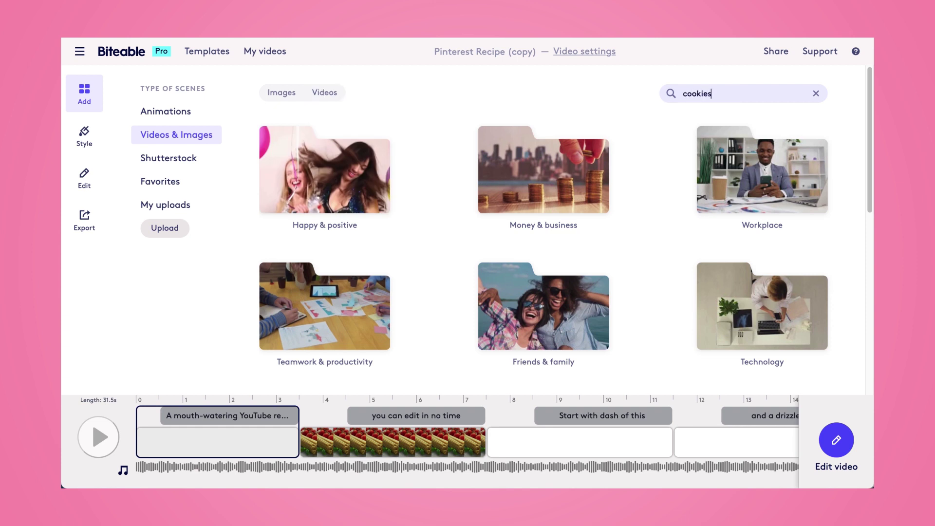
key(Return)
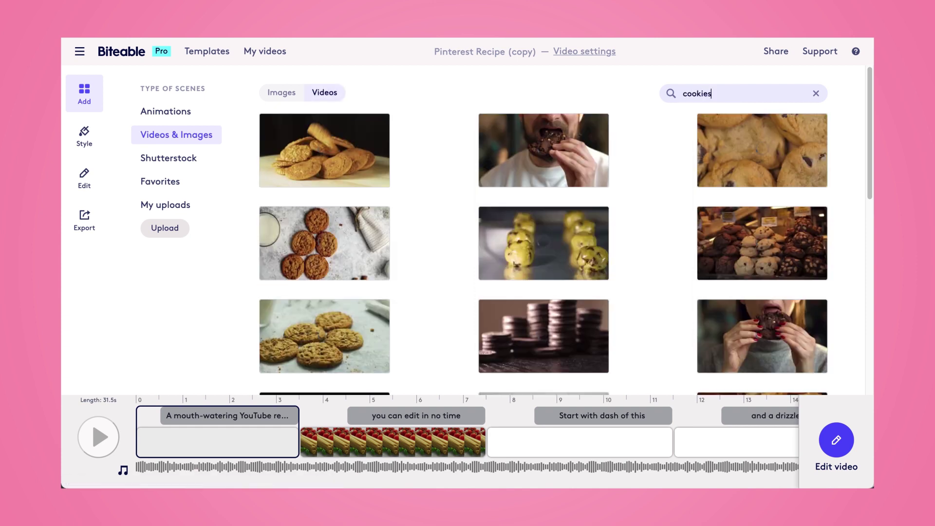
scroll(435, 263, down, 1)
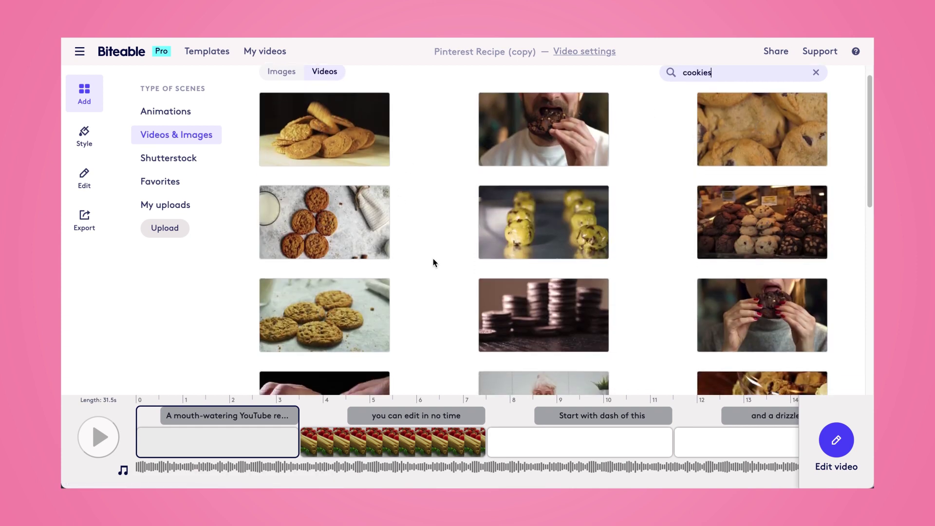
scroll(435, 263, down, 2)
scroll(435, 263, down, 1)
scroll(435, 262, down, 2)
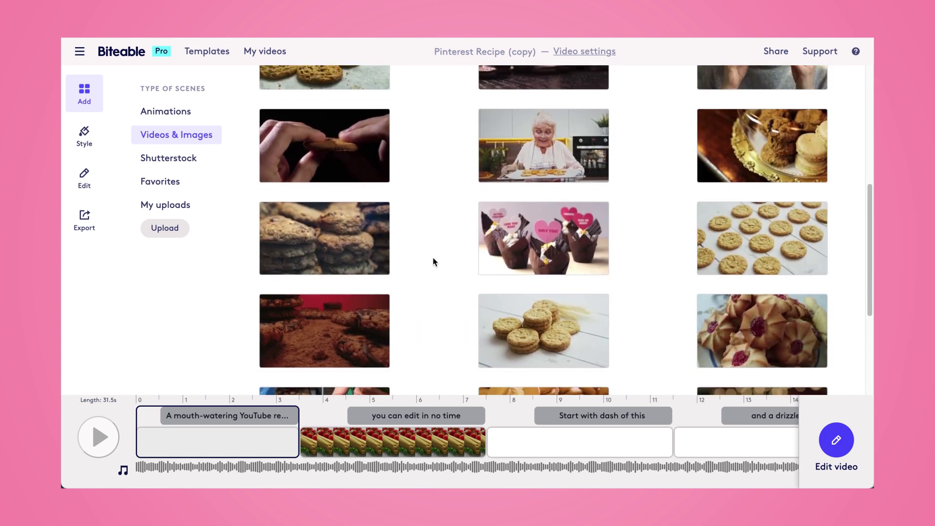
scroll(435, 261, down, 3)
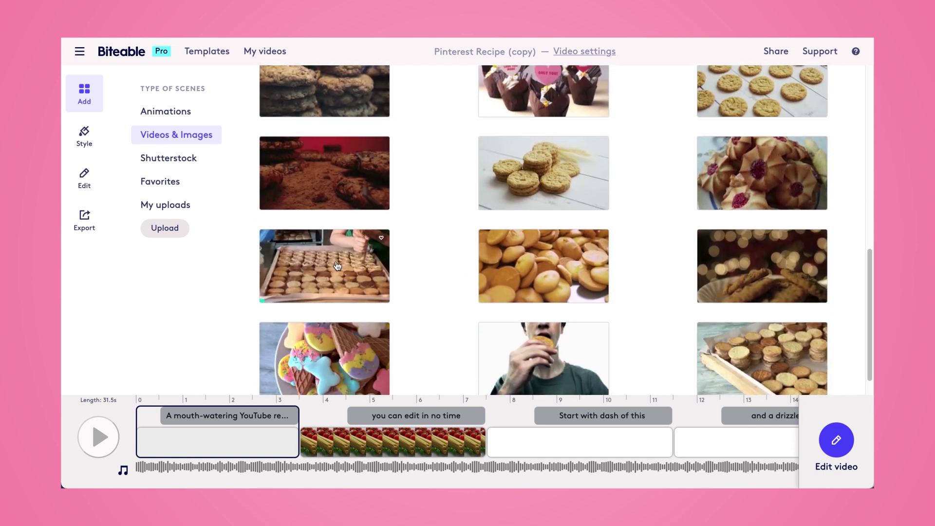
scroll(341, 273, down, 1)
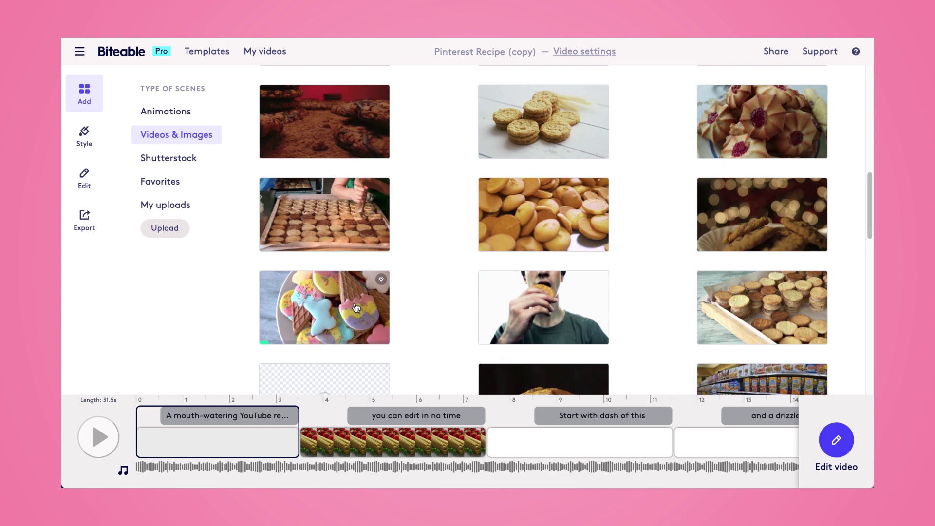
click(356, 307)
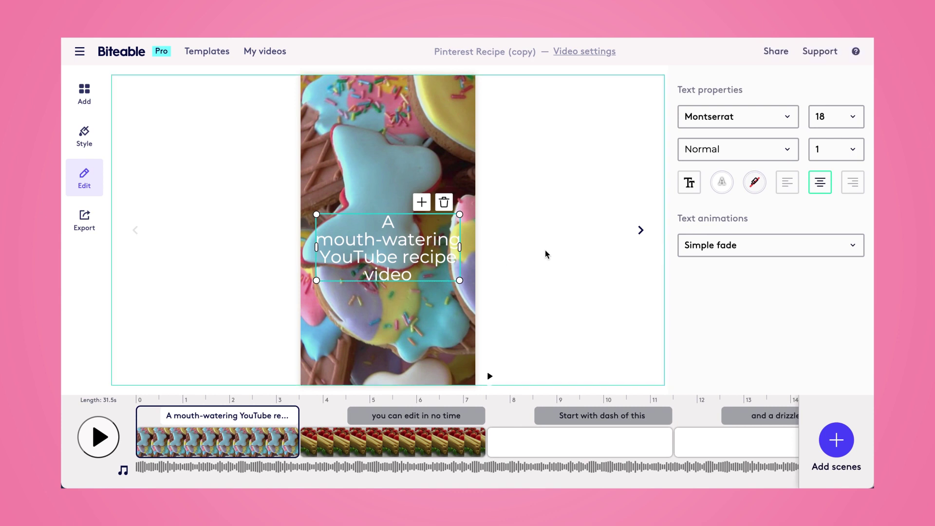
Step: Give the opening title a light grey #CCCCCC ribbon, then select the spaghetti scene
click(754, 182)
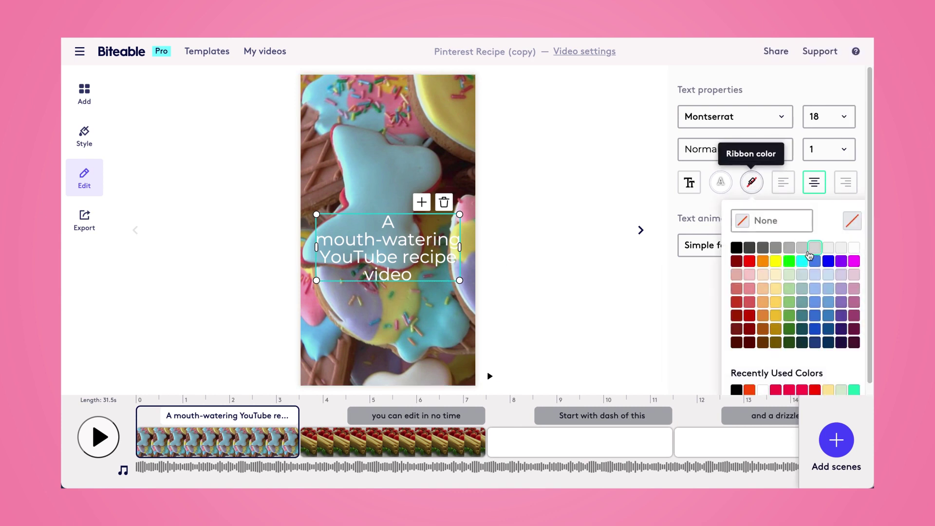
click(801, 250)
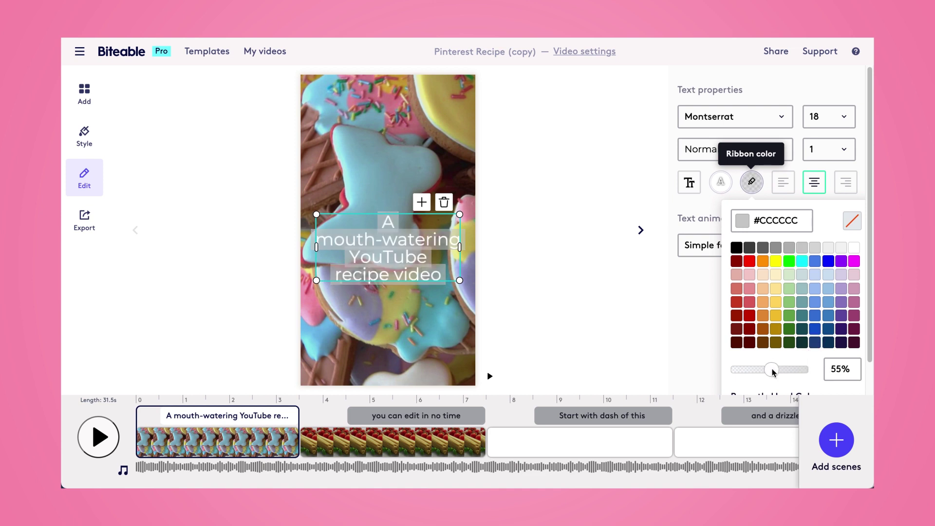
click(632, 319)
click(447, 443)
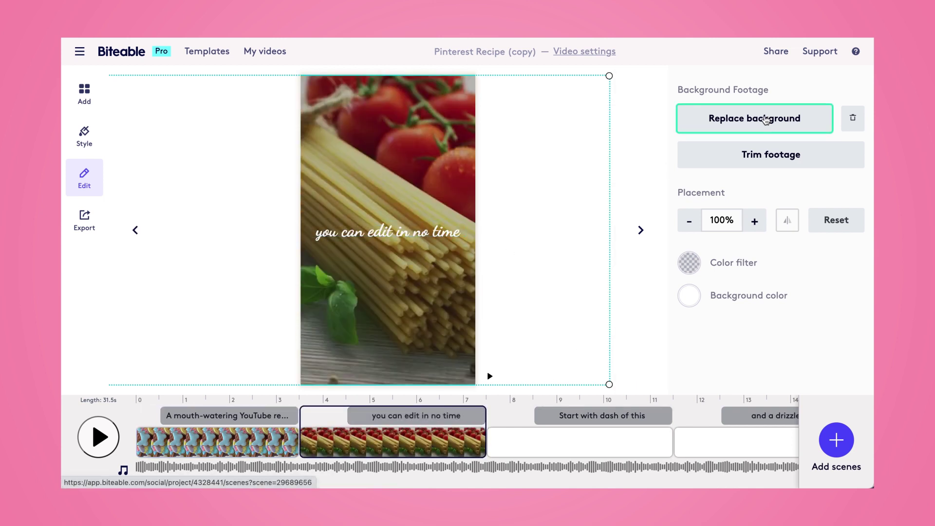
Step: Replace the second scene's background with an iced-pastry clip from a cookies search
click(766, 121)
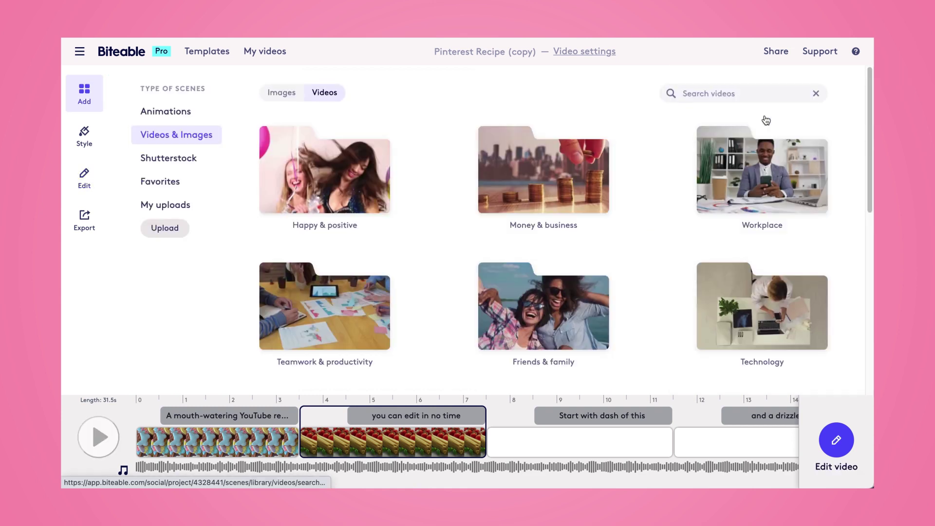
click(740, 91)
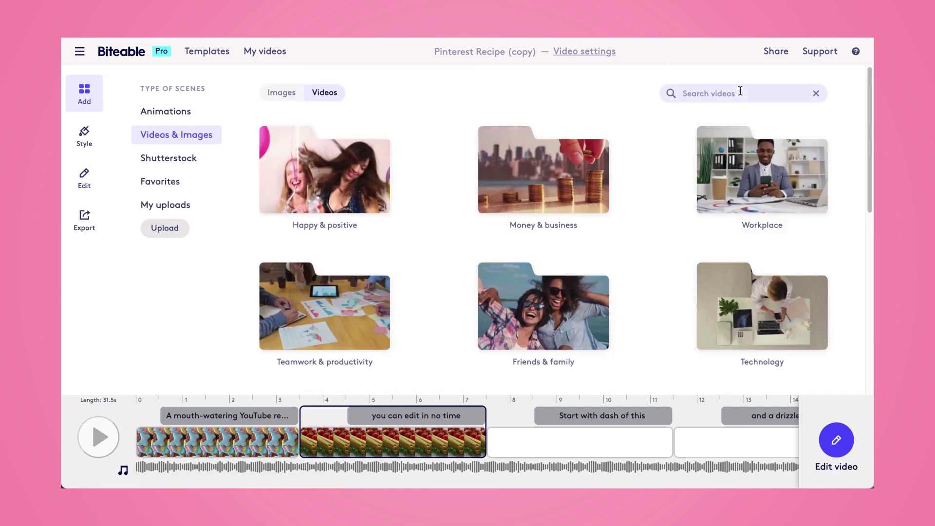
text(cookie)
key(Return)
scroll(638, 241, down, 1)
click(580, 358)
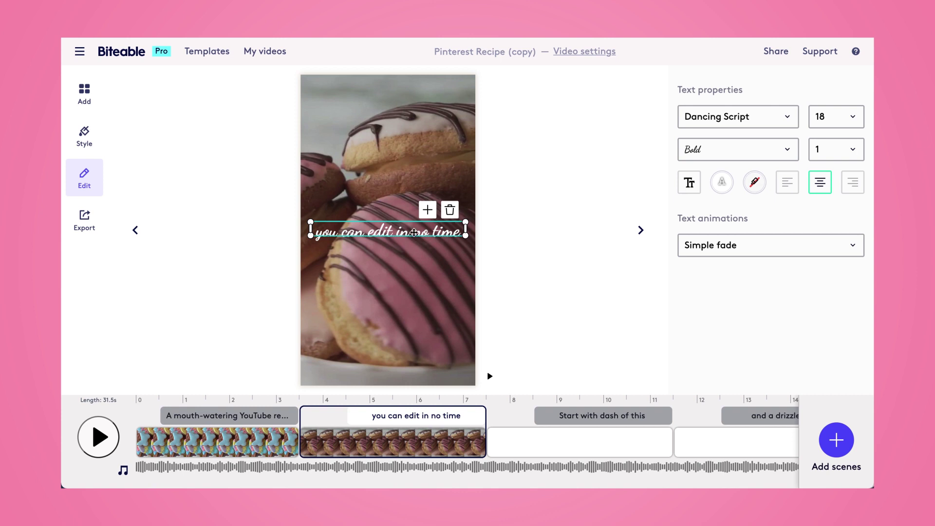
Step: Change the caption to 'you can bake in no time'
click(414, 233)
text(b)
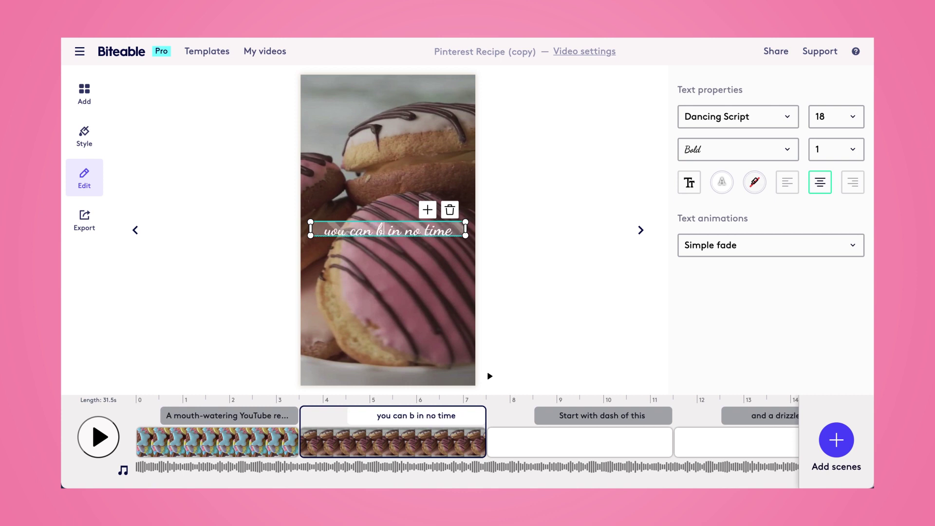
text(ake)
click(391, 259)
click(545, 433)
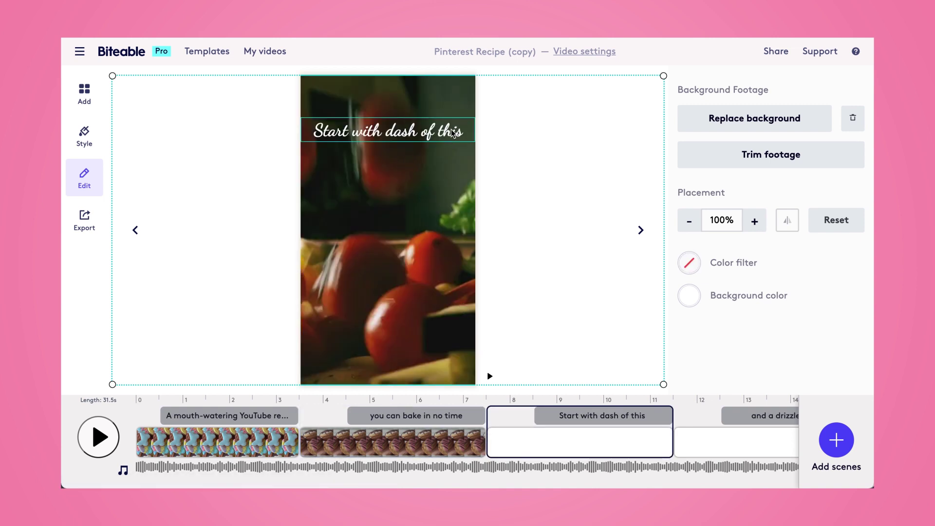
Step: Change the third scene's caption to 'Start with 4 cups of flour'
click(453, 132)
drag(383, 131, 435, 130)
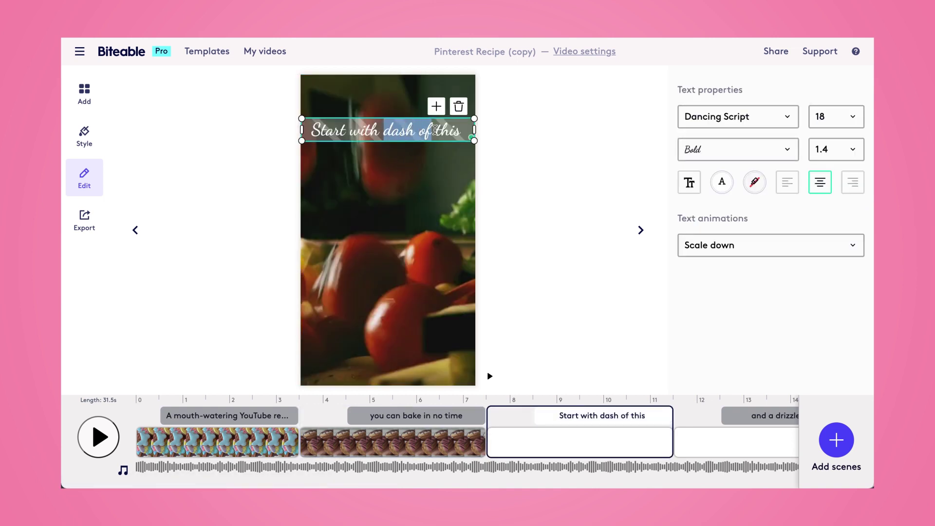
text(4)
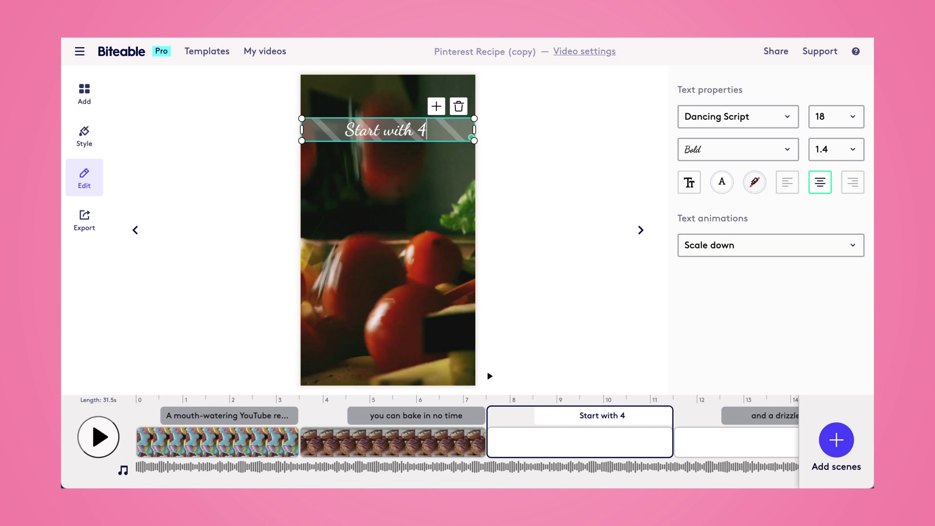
text( cups of llo)
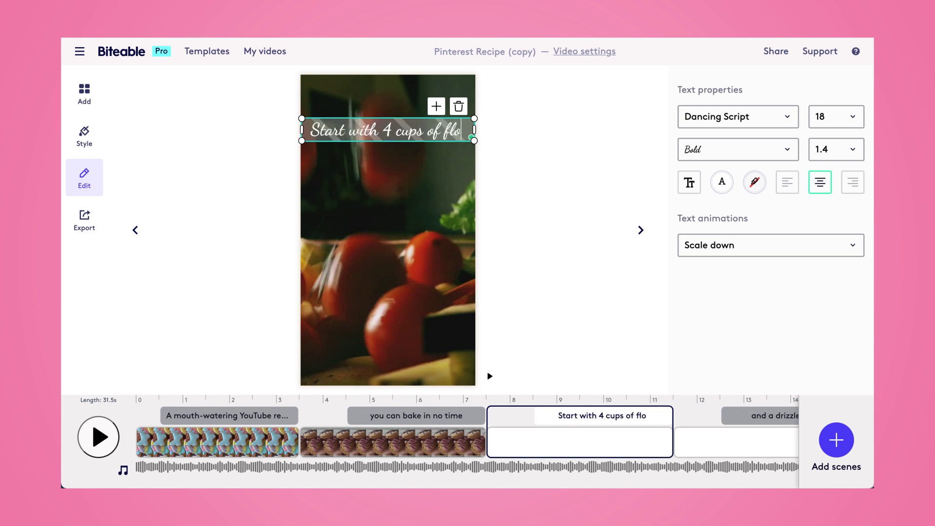
text(ur)
click(536, 170)
Step: Replace the background with the red-sieve flour clip from a 'flour' search, nudged right
click(755, 120)
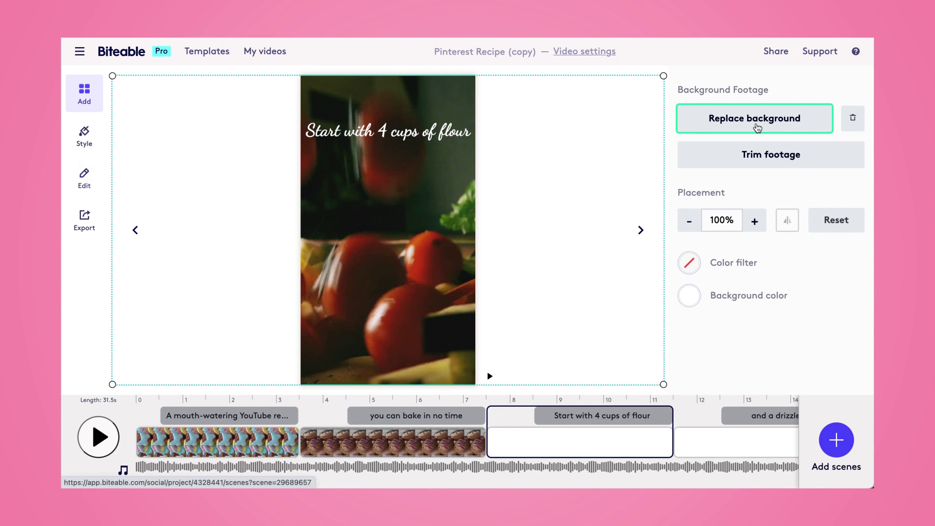
text(flour)
key(Return)
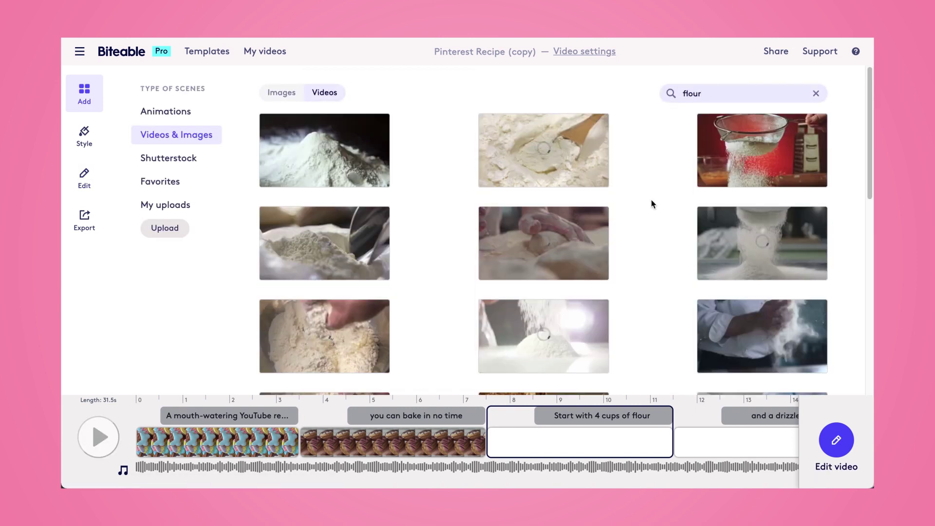
click(739, 166)
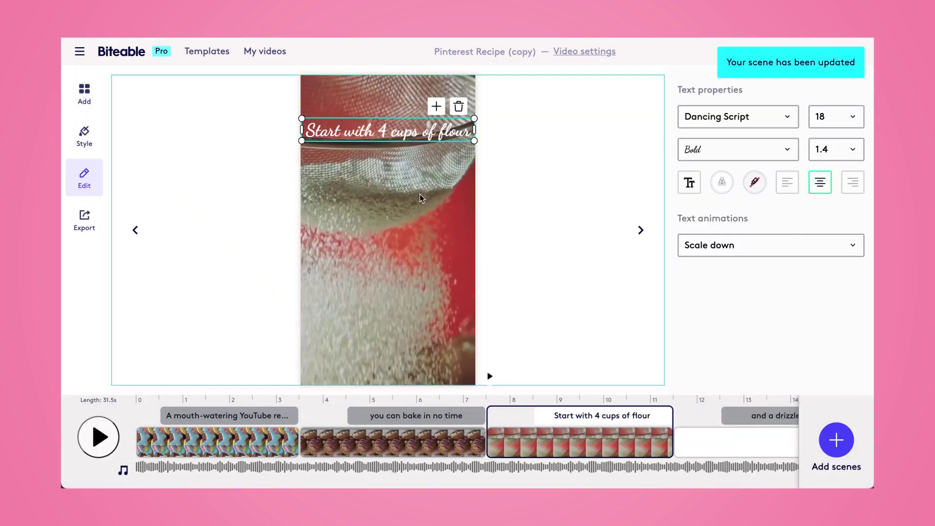
drag(381, 201, 419, 198)
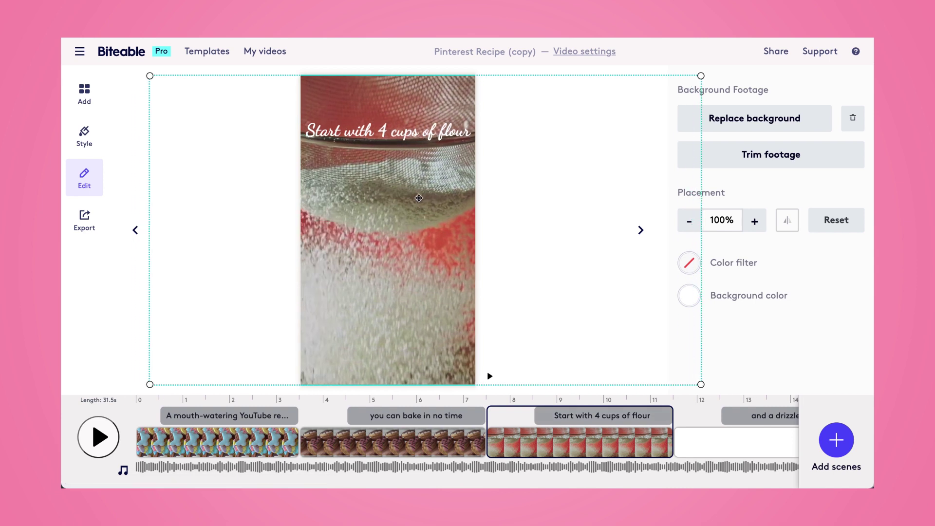
scroll(560, 440, right, 3)
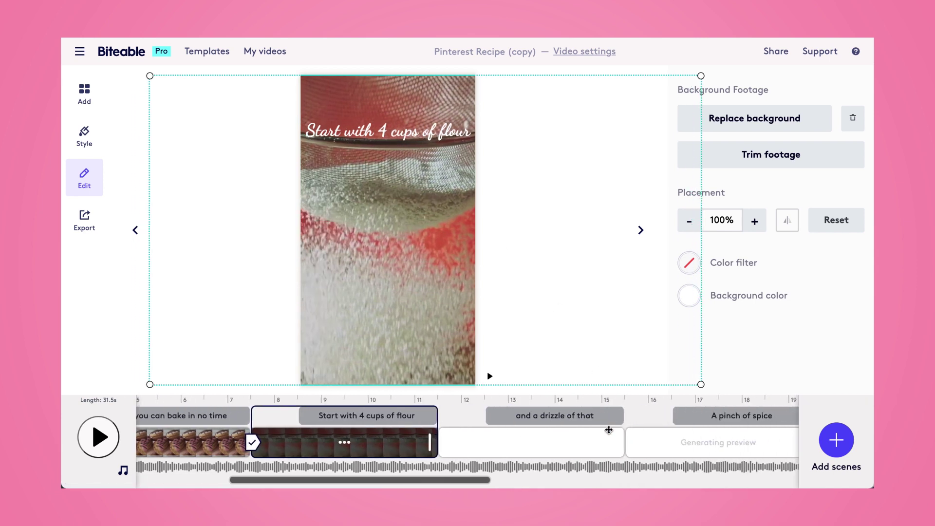
scroll(560, 441, right, 2)
click(561, 442)
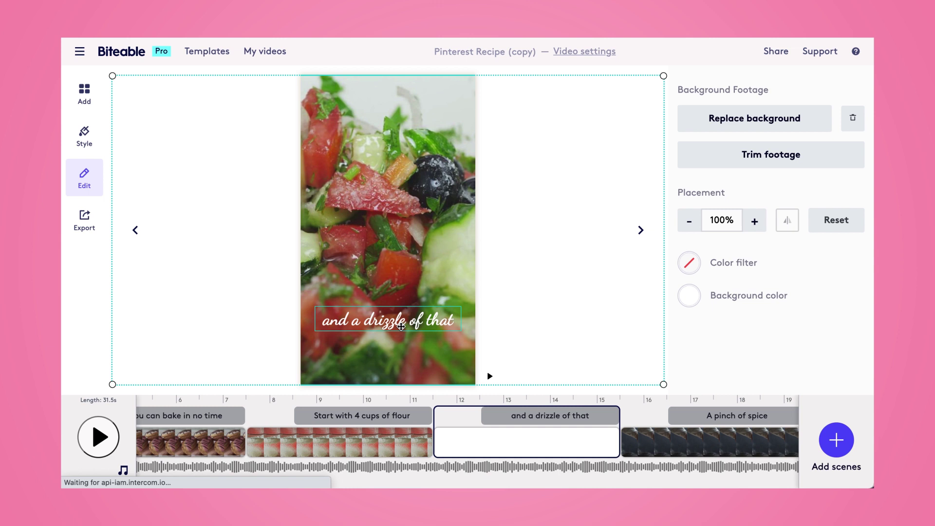
Step: Select the fourth scene's caption text to retype it as 'and 1 cup of sugar'
click(392, 327)
drag(369, 323, 444, 320)
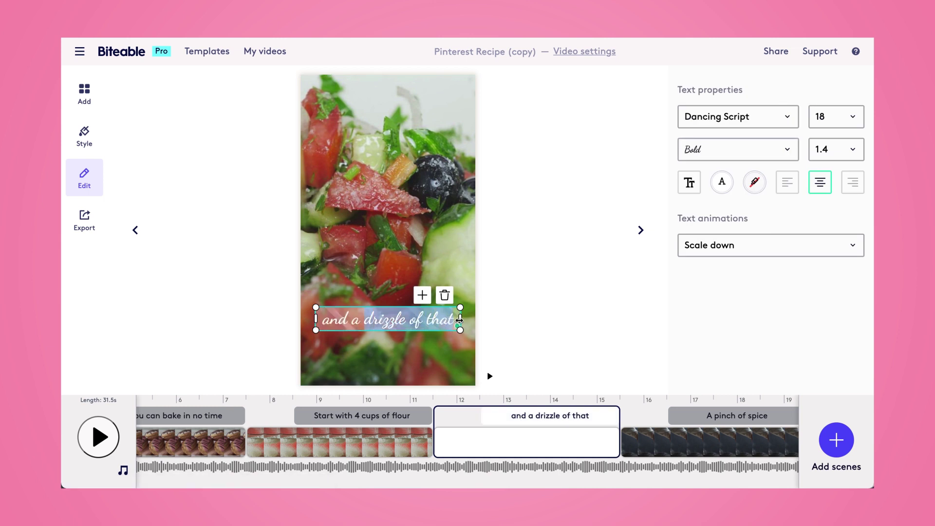
scroll(589, 278, down, 3)
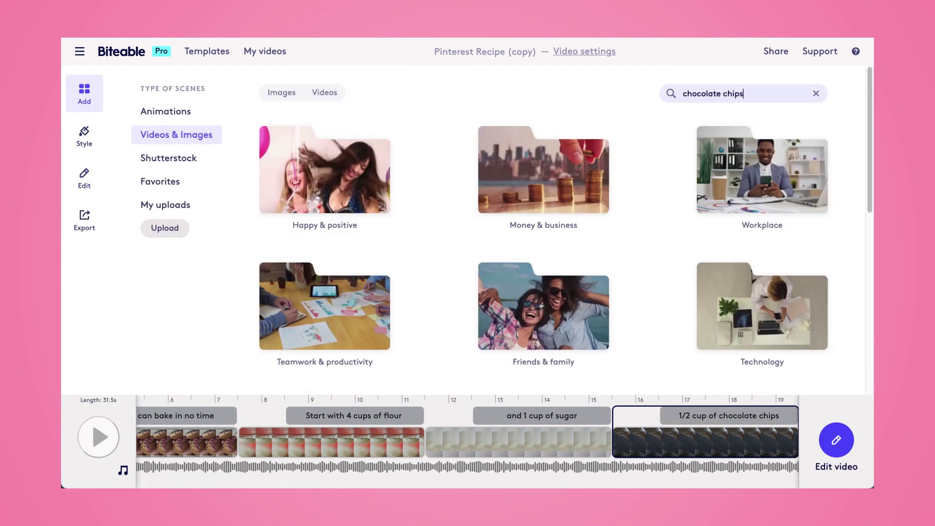
Step: Give the fifth scene an iced-cookie background from a chocolate chips footage search
key(Return)
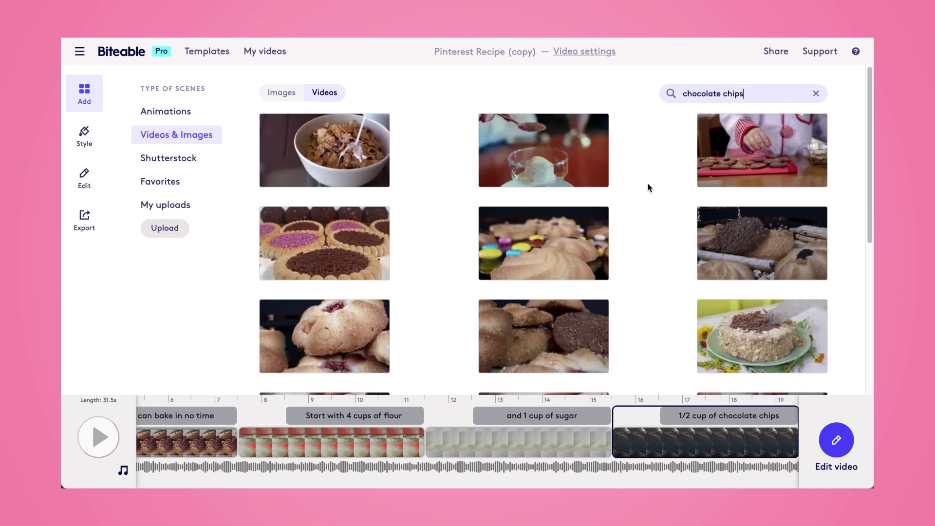
scroll(648, 186, down, 5)
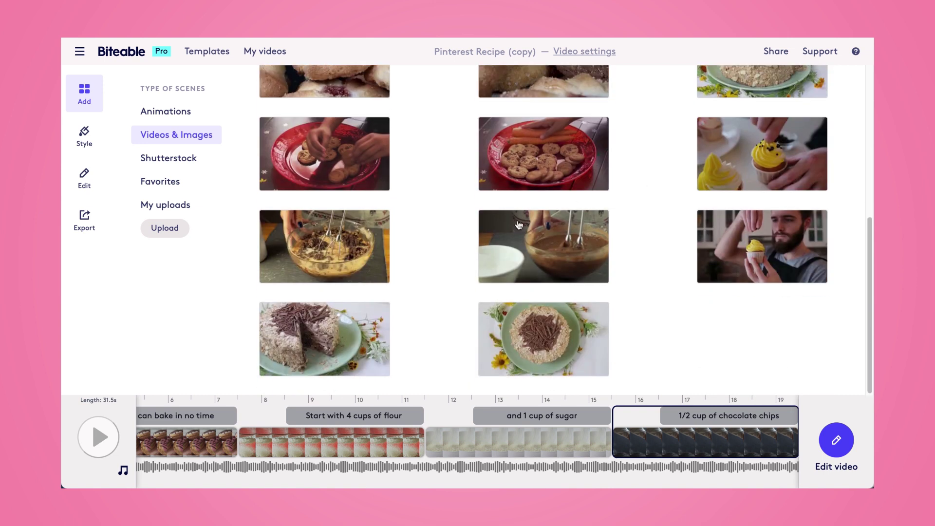
mouse_move(324, 332)
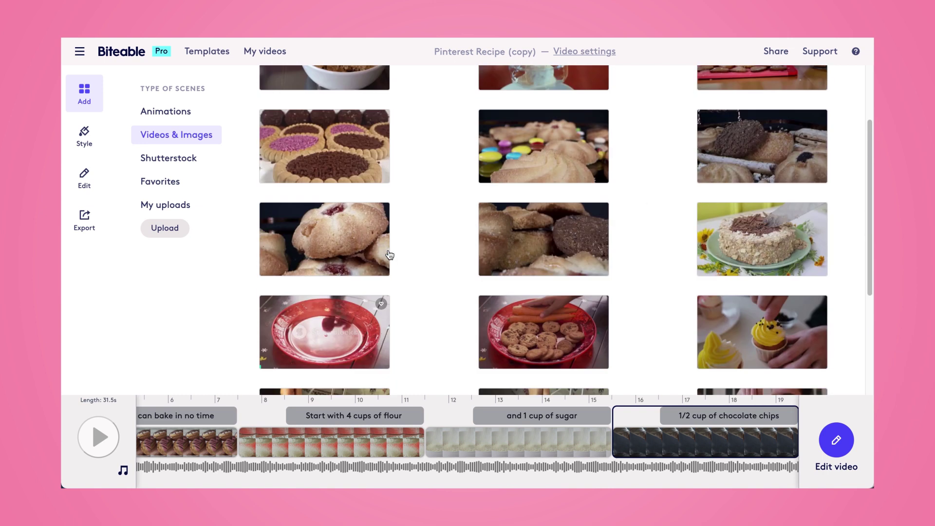
click(354, 236)
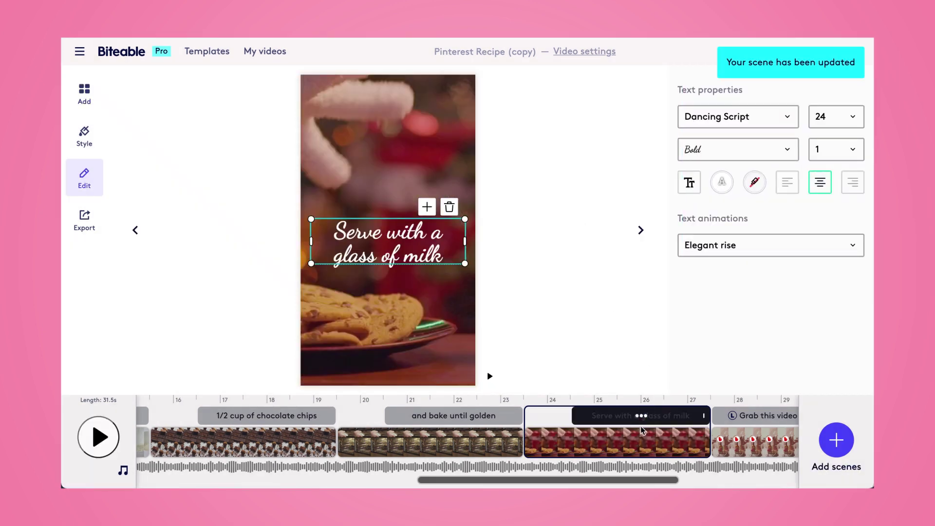
Step: Delete the final Biteable promo scene using its ••• menu's Delete scene
scroll(640, 443, right, 3)
scroll(608, 443, right, 3)
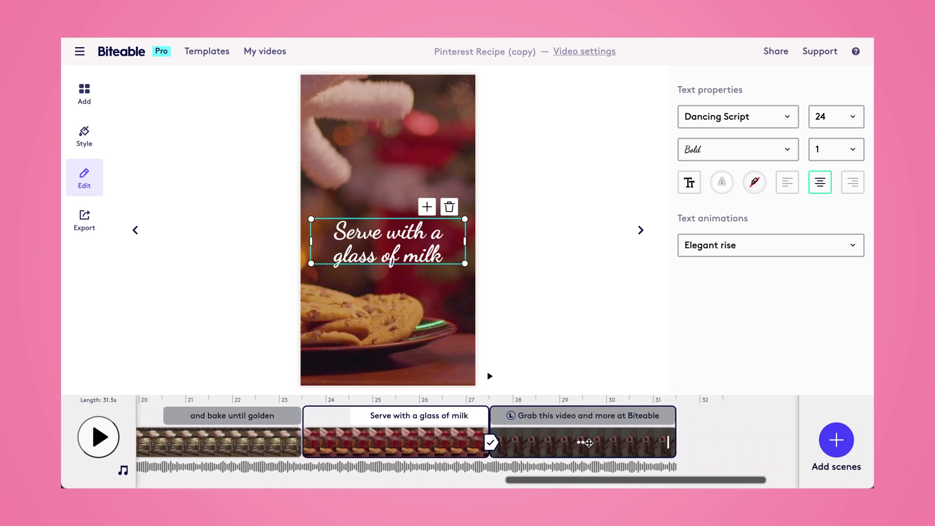
click(582, 443)
click(578, 397)
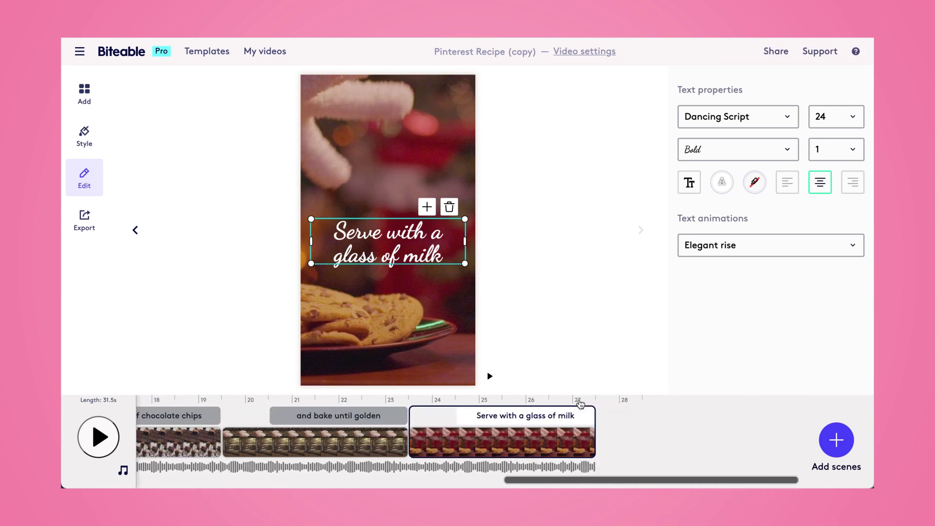
scroll(449, 438, left, 5)
scroll(449, 438, left, 4)
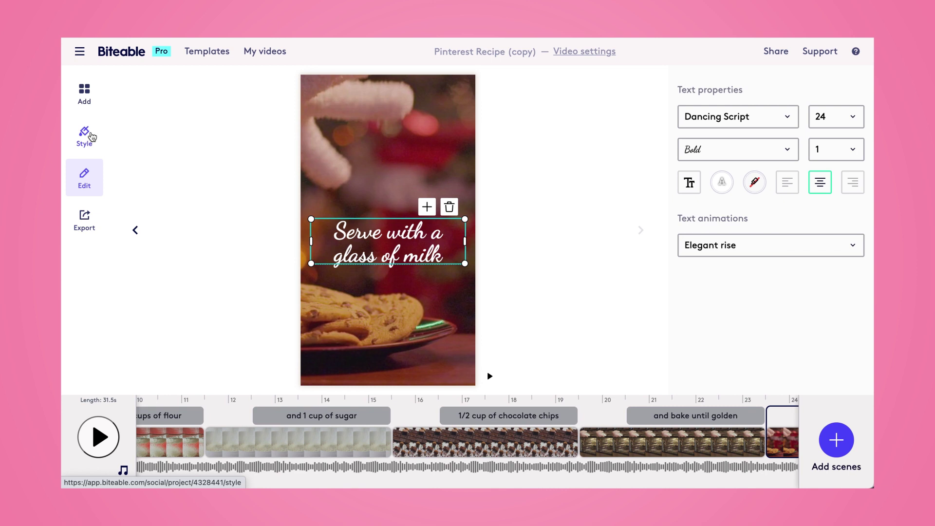
Step: Set the Text style font for all scenes to Montserrat
click(90, 136)
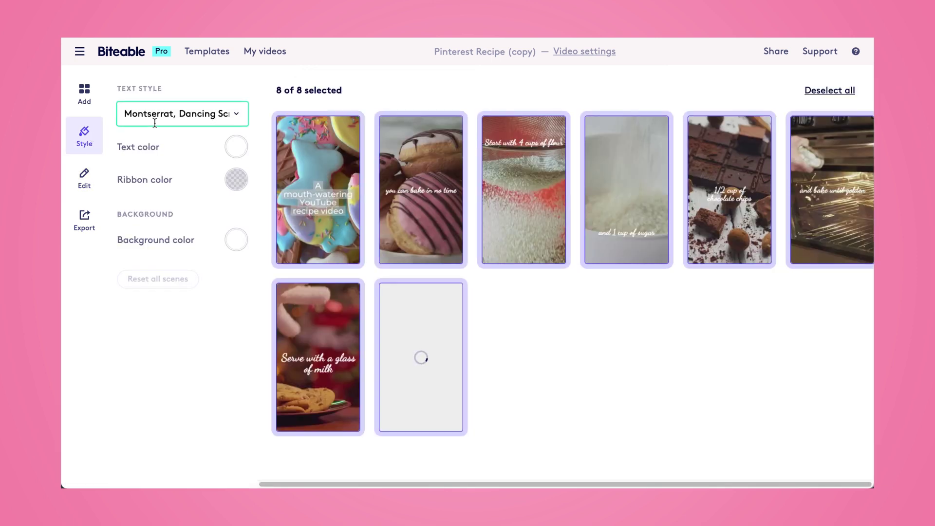
click(236, 115)
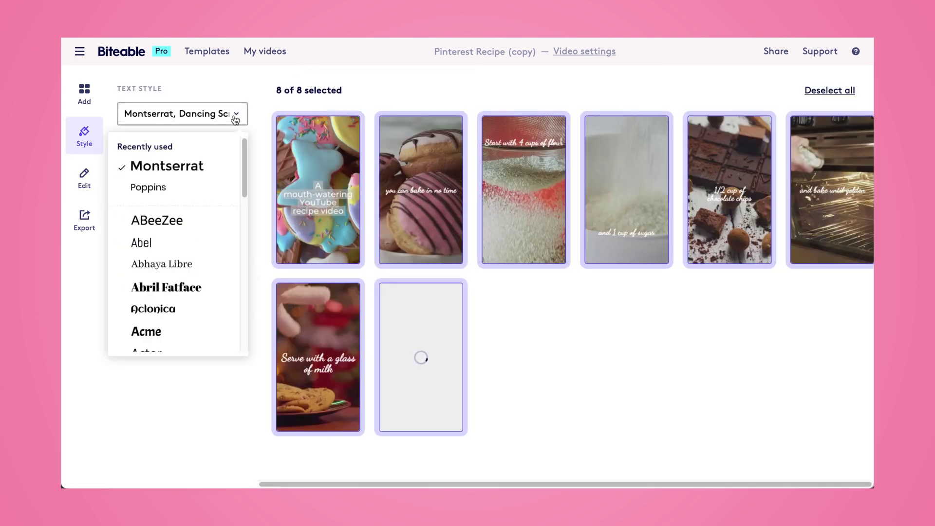
click(194, 167)
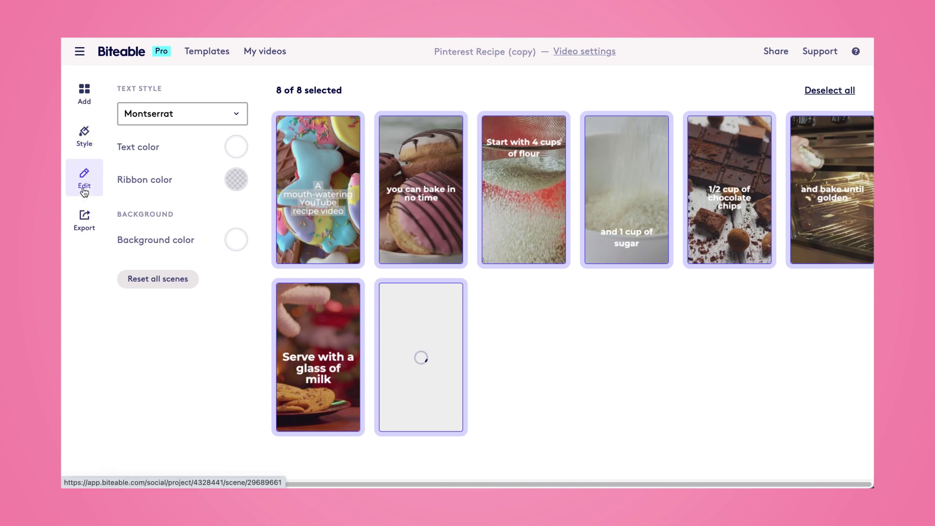
Step: Reload the page and reopen the first scene in the editor
click(130, 279)
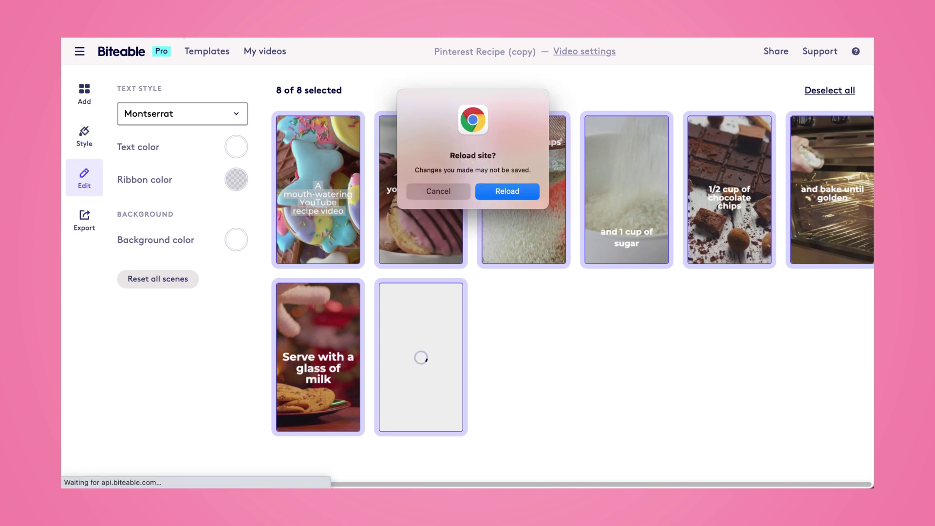
key(Return)
click(87, 180)
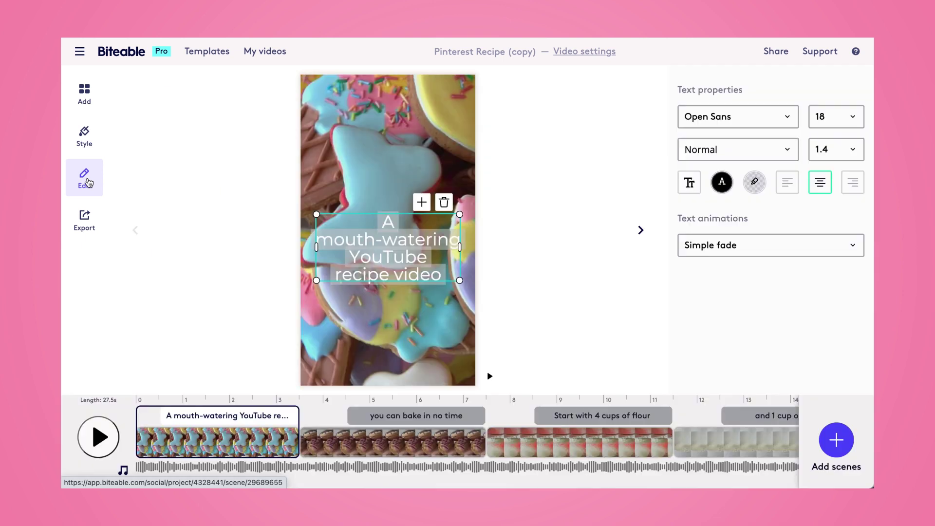
Step: Start building the HD video from the Export page
click(91, 226)
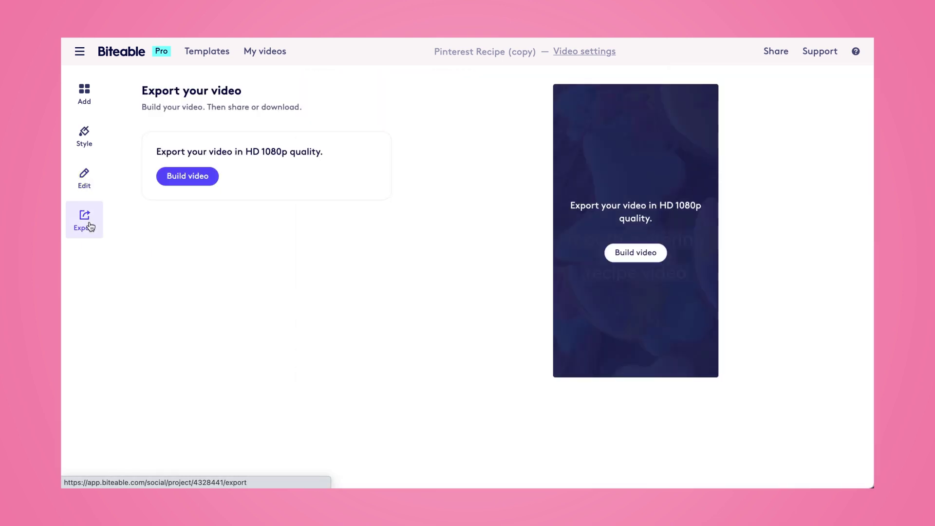
click(191, 181)
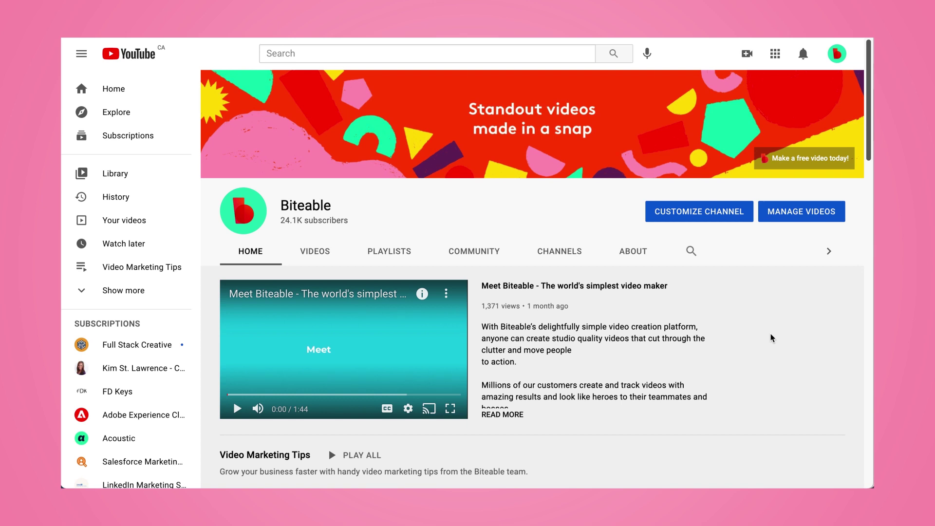
Step: Choose Upload video from YouTube Studio's Create menu
click(745, 55)
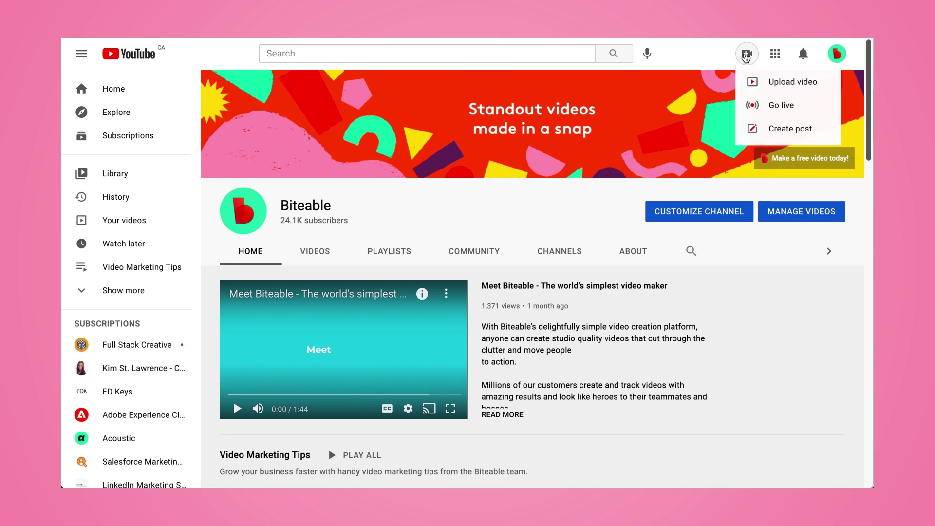
click(759, 82)
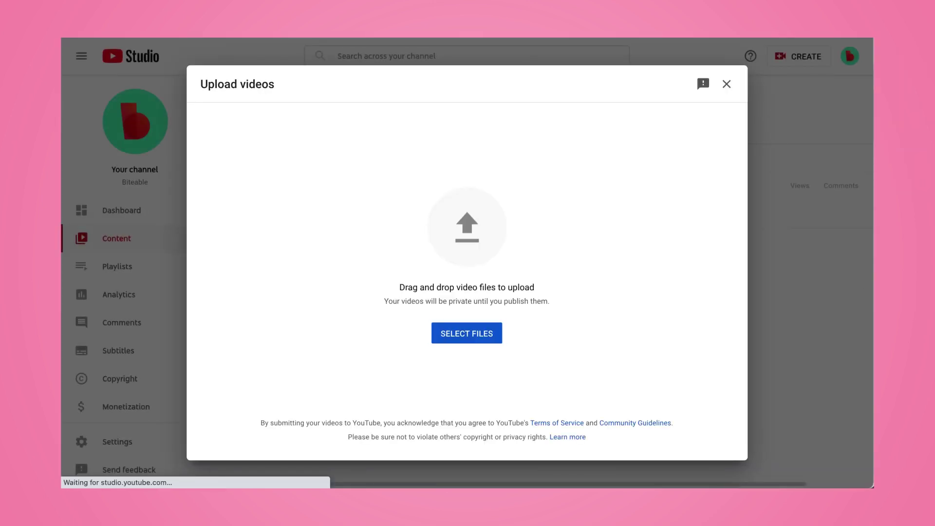
Step: Drop the exported recipe mp4 into the upload area and title it 'Chocolate Chip Cookie Recipe #Shorts'
drag(877, 292, 509, 276)
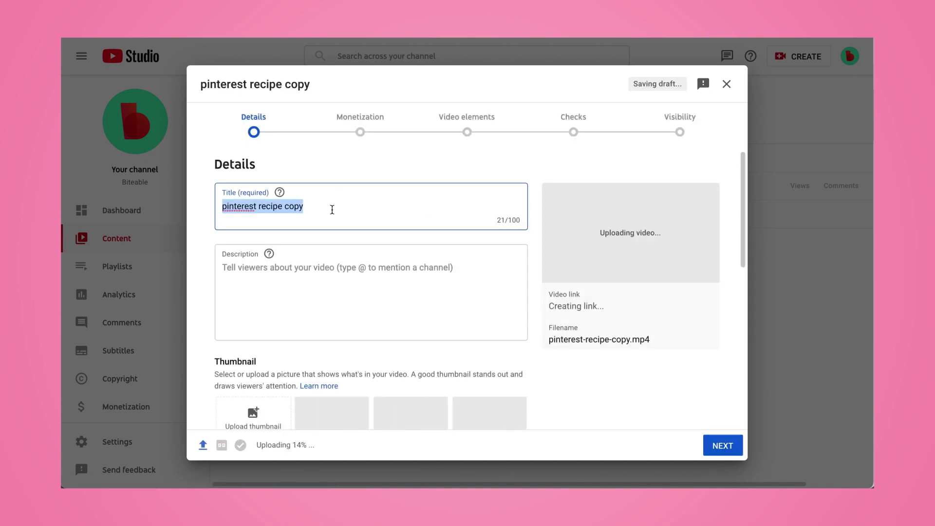
text(Chocolate Chi)
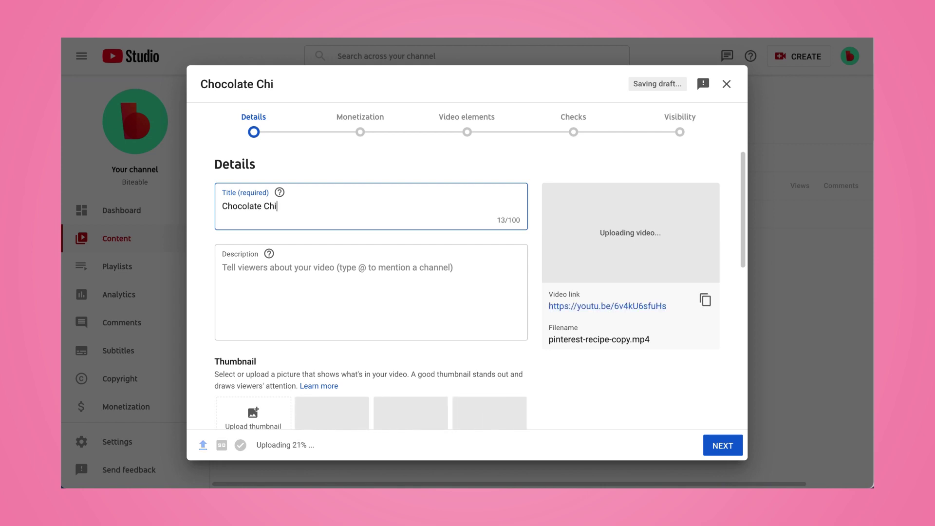
text(p Co)
key(BackSpace)
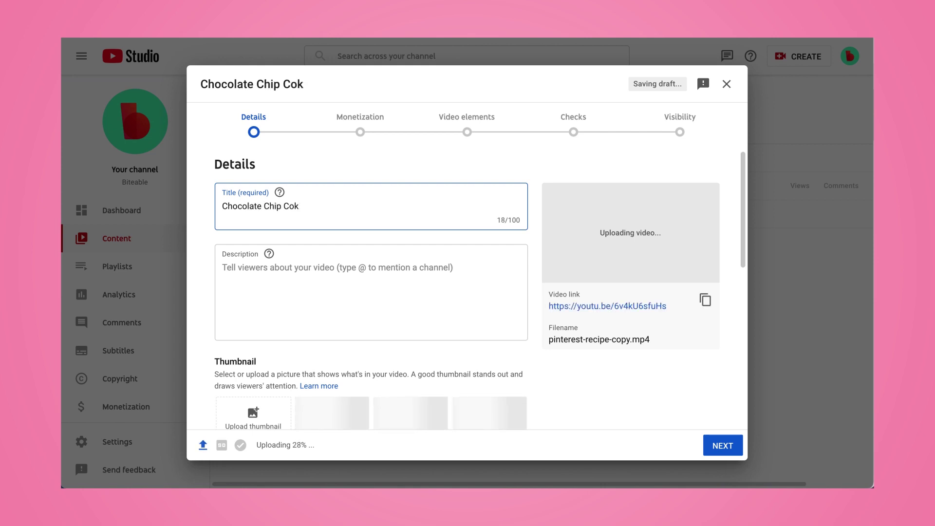
key(BackSpace)
text(okie Recipe #)
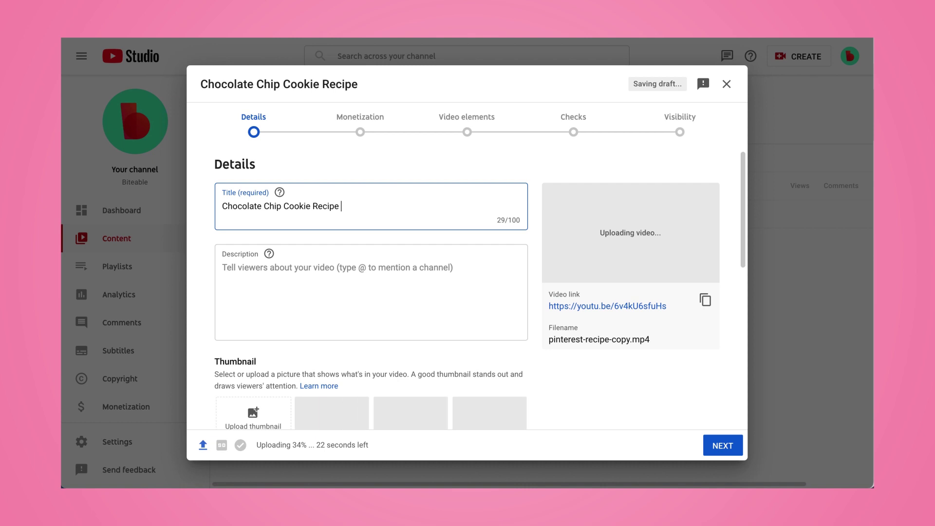
text(Shorts)
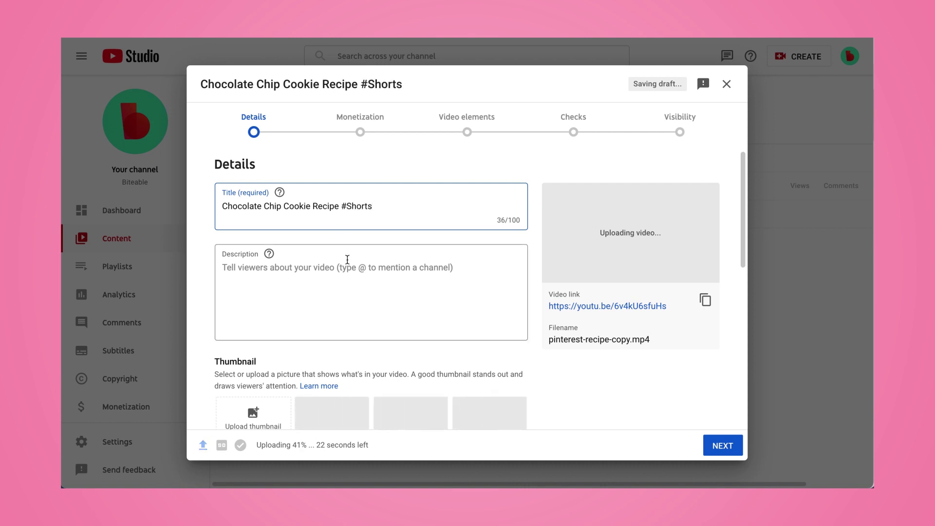
click(350, 254)
Step: Select the description field and scroll through the remaining video details
click(353, 268)
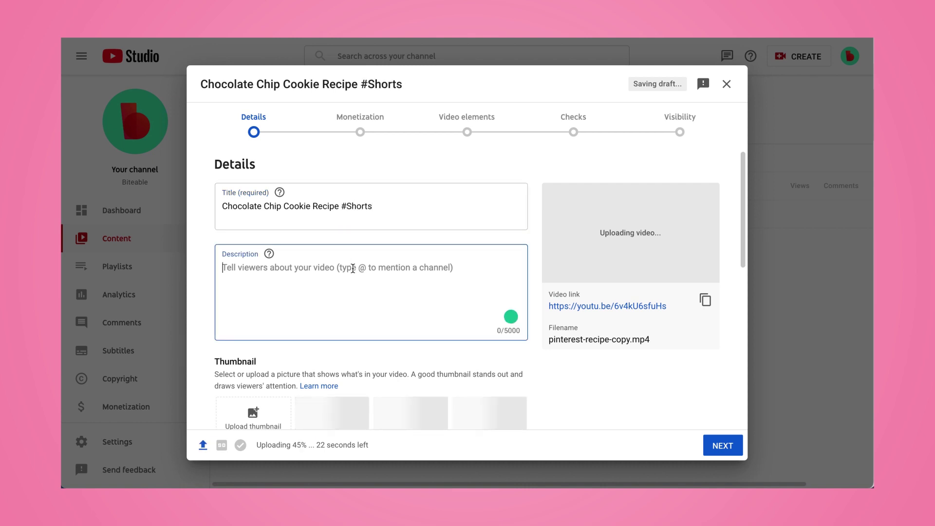
scroll(353, 263, down, 1)
scroll(354, 260, down, 1)
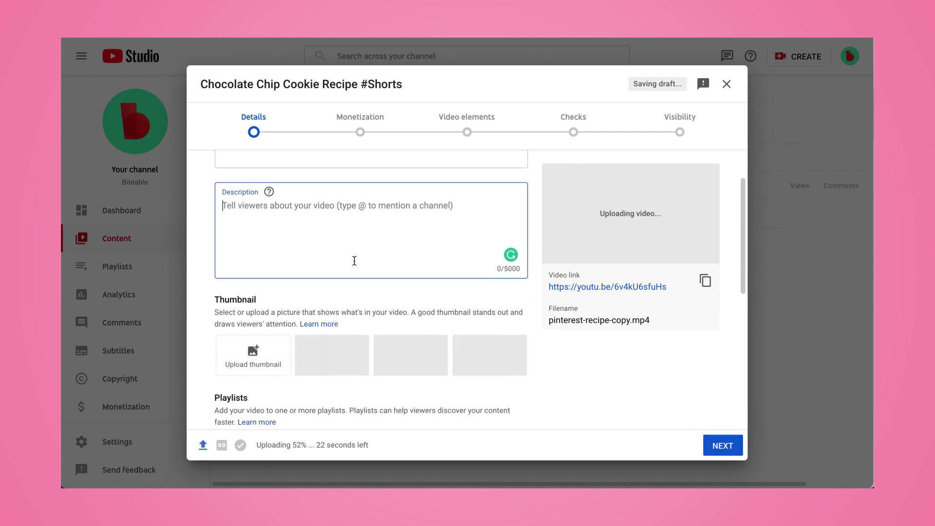
scroll(354, 262, down, 1)
scroll(354, 263, down, 1)
scroll(355, 264, down, 1)
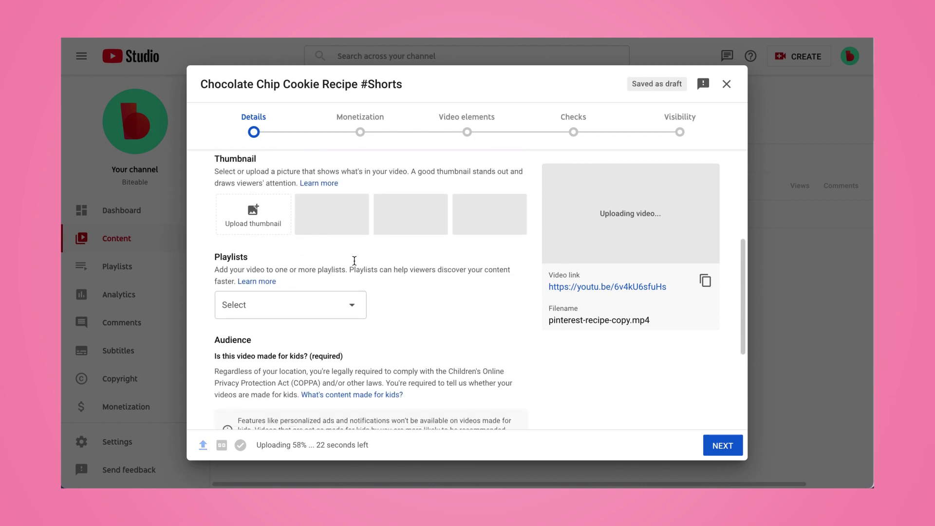
scroll(354, 265, down, 1)
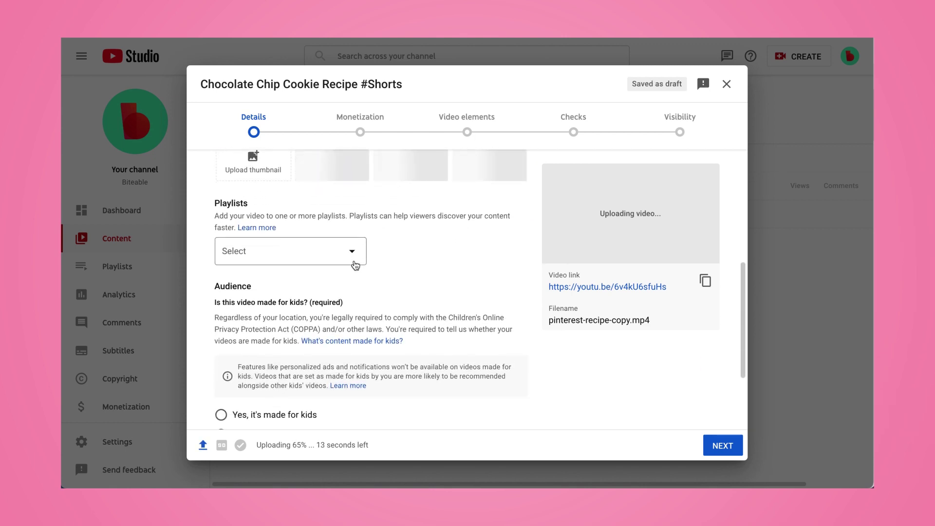
scroll(354, 263, down, 1)
scroll(355, 261, up, 2)
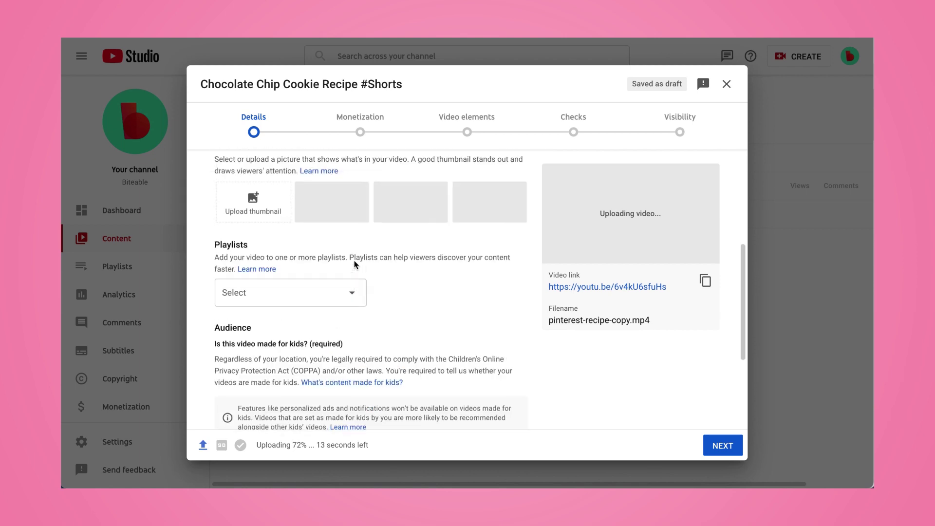
scroll(355, 258, up, 3)
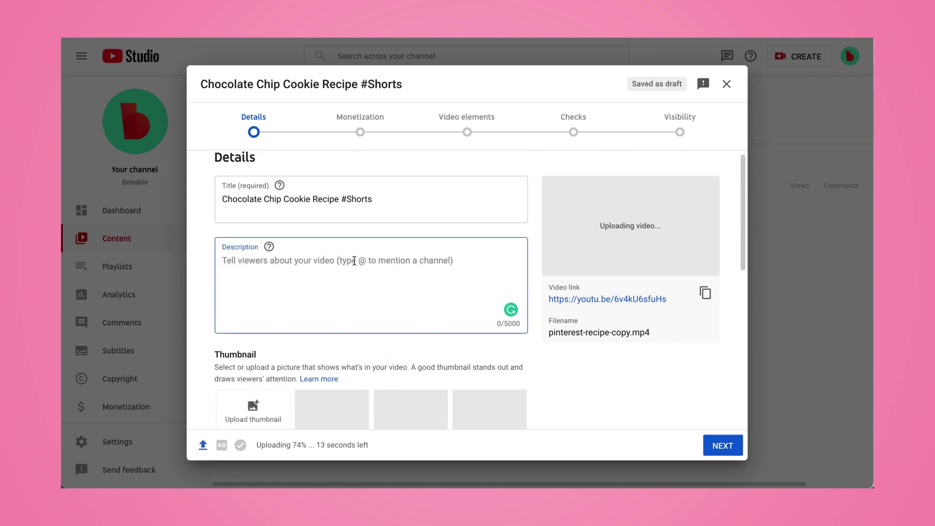
click(376, 208)
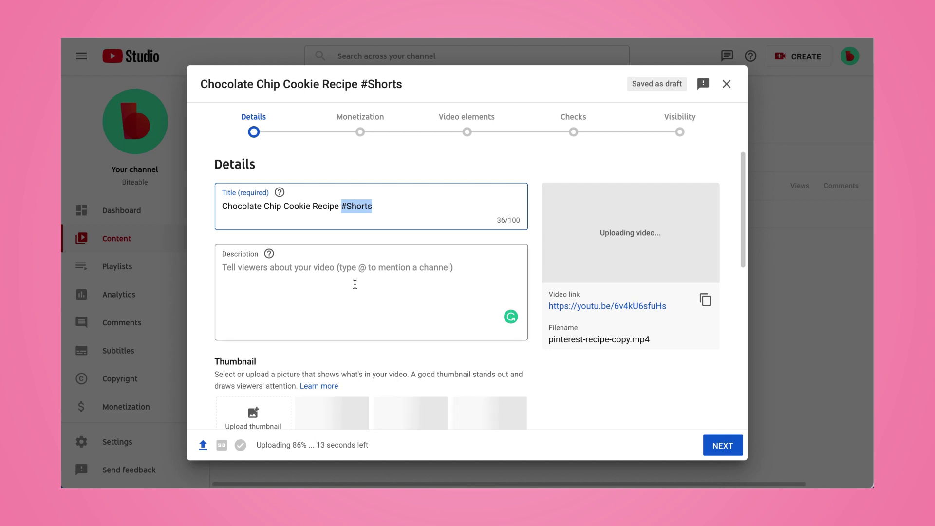